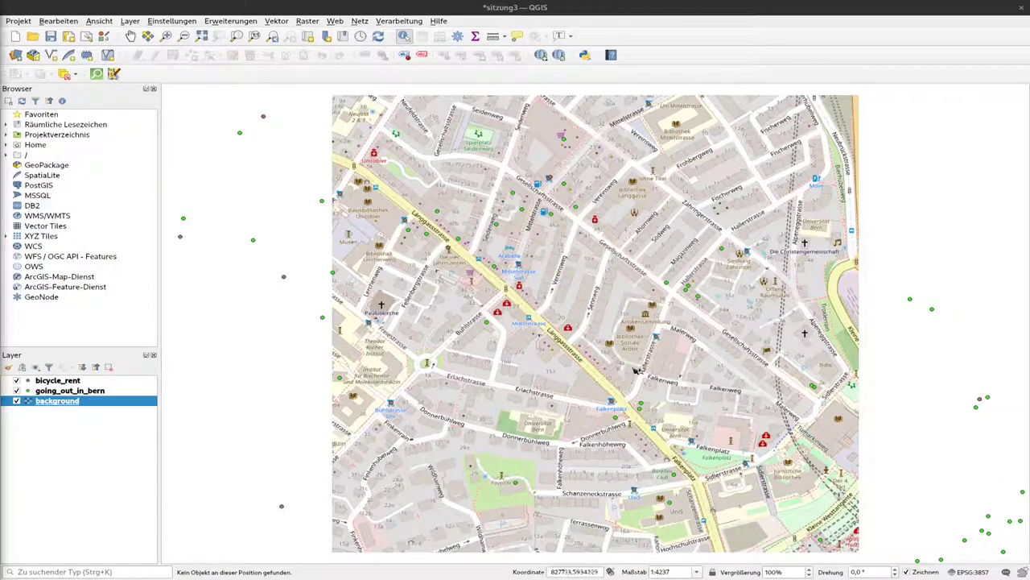
# Step: Make going_out_in_bern the active layer in the Layers panel
pyautogui.click(81, 392)
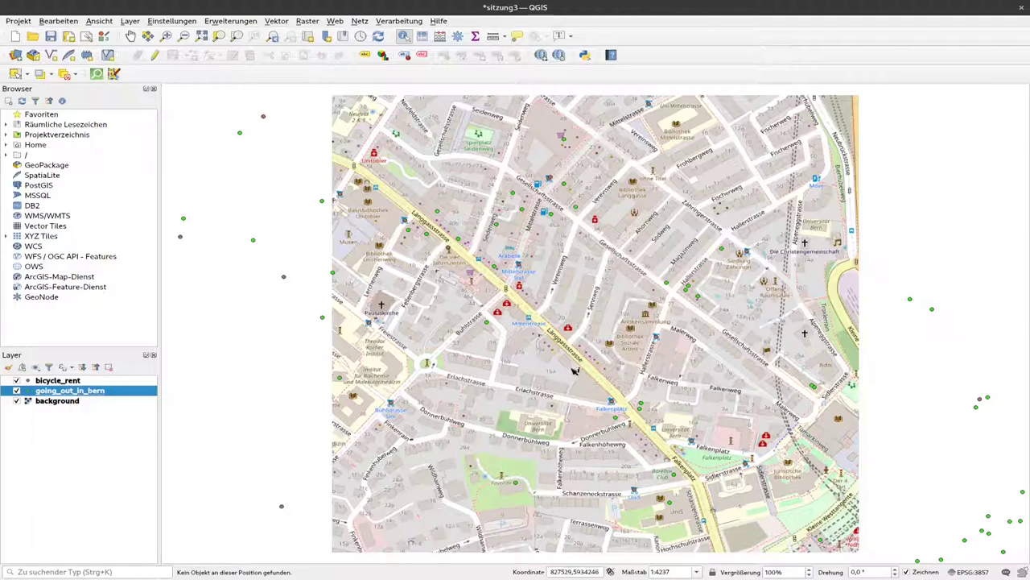
# Step: Zoom out to see all scattered points, then back in to about 1:16946
pyautogui.scroll(-4, 580, 371)
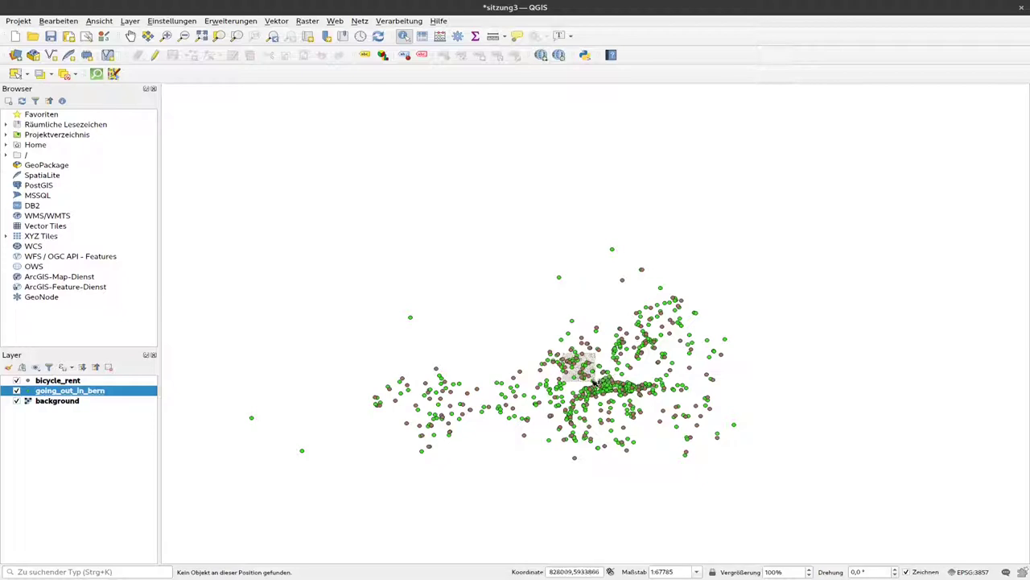
pyautogui.scroll(2, 594, 379)
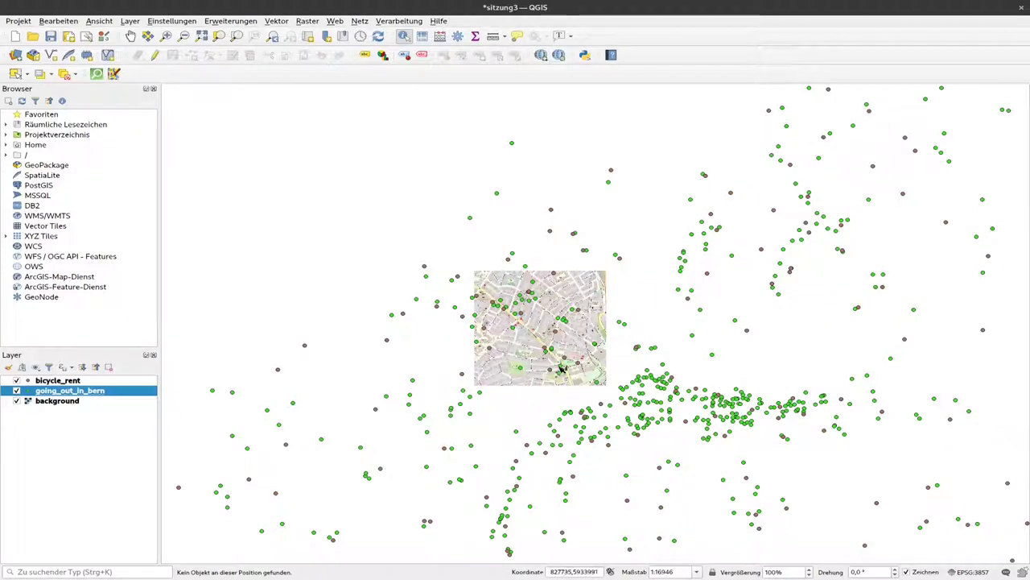
# Step: Rectangle-select the 28 going_out_in_bern points lying on the basemap tile
pyautogui.click(16, 75)
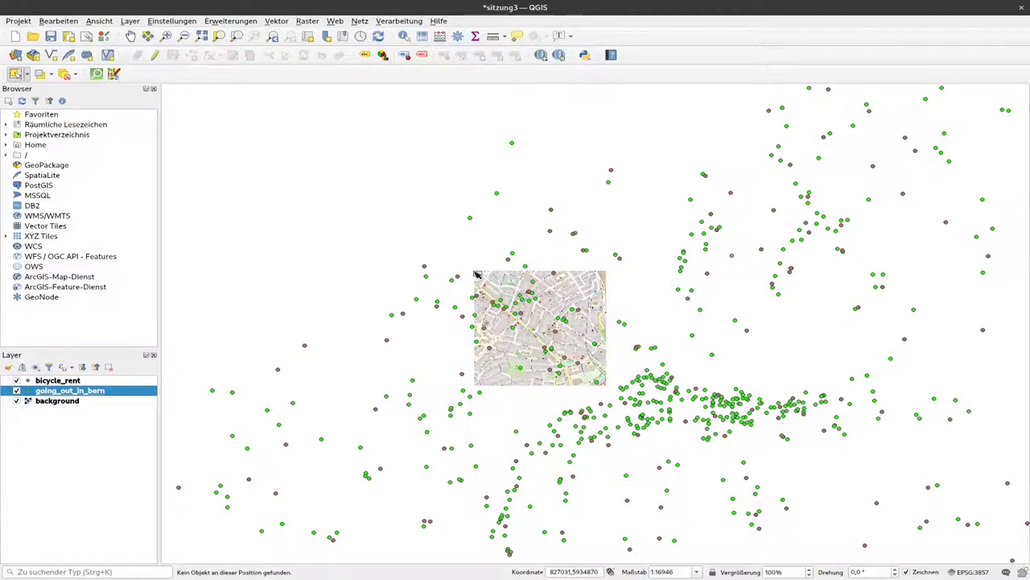
pyautogui.moveTo(476, 275); pyautogui.dragTo(608, 386)
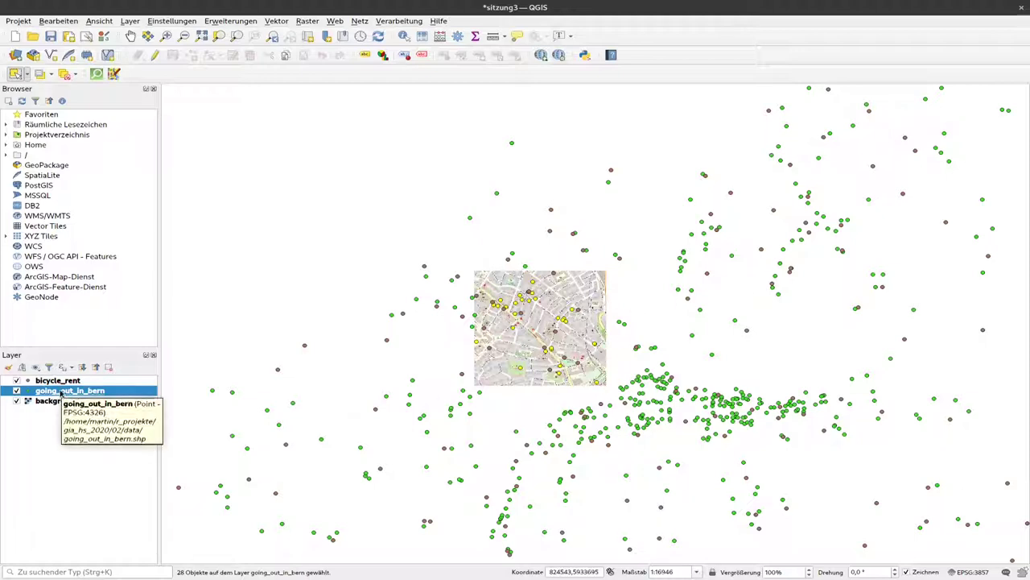
pyautogui.rightClick(61, 392)
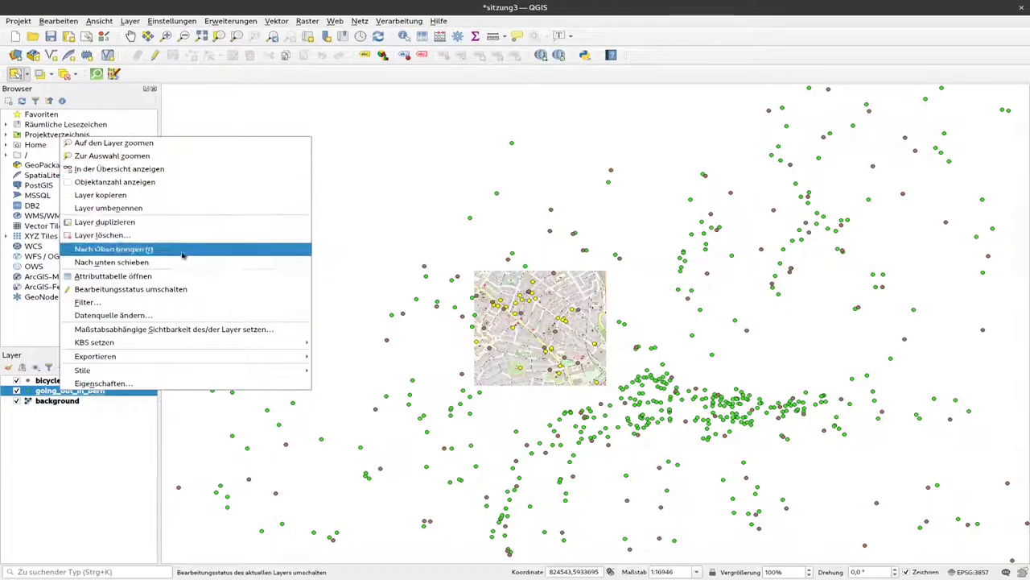
pyautogui.click(189, 276)
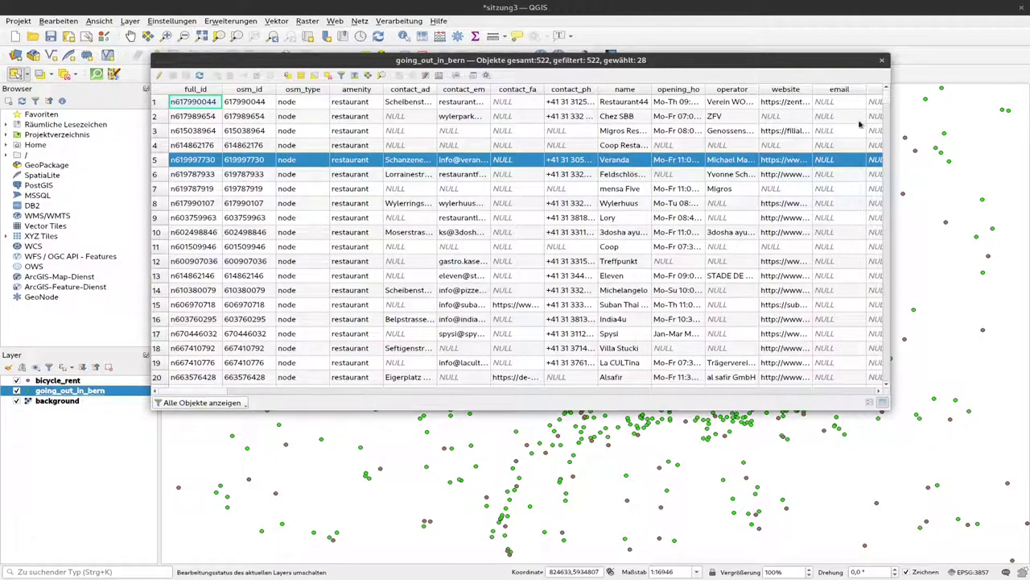
pyautogui.scroll(-17, 885, 108)
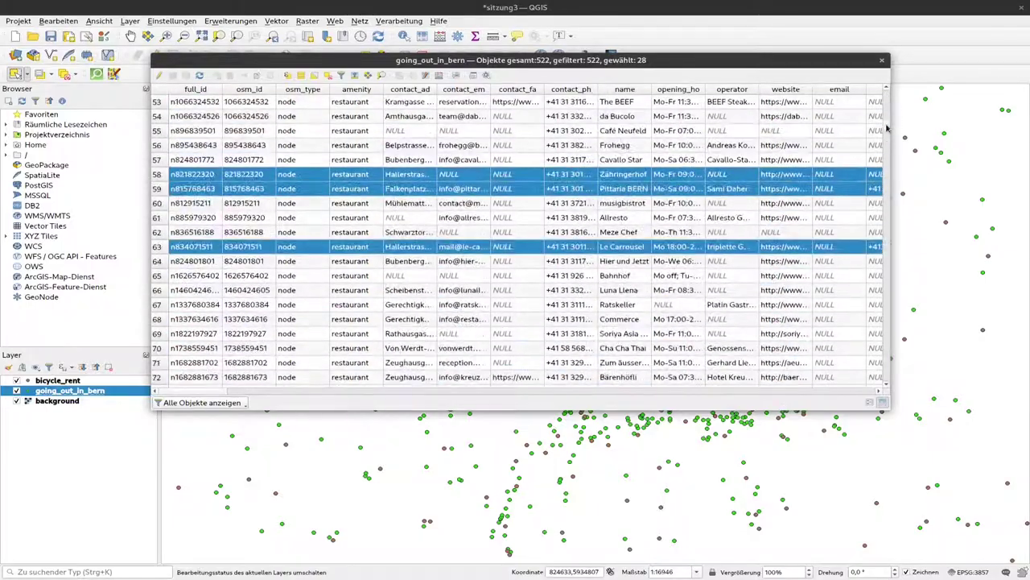
pyautogui.moveTo(886, 129); pyautogui.dragTo(886, 173)
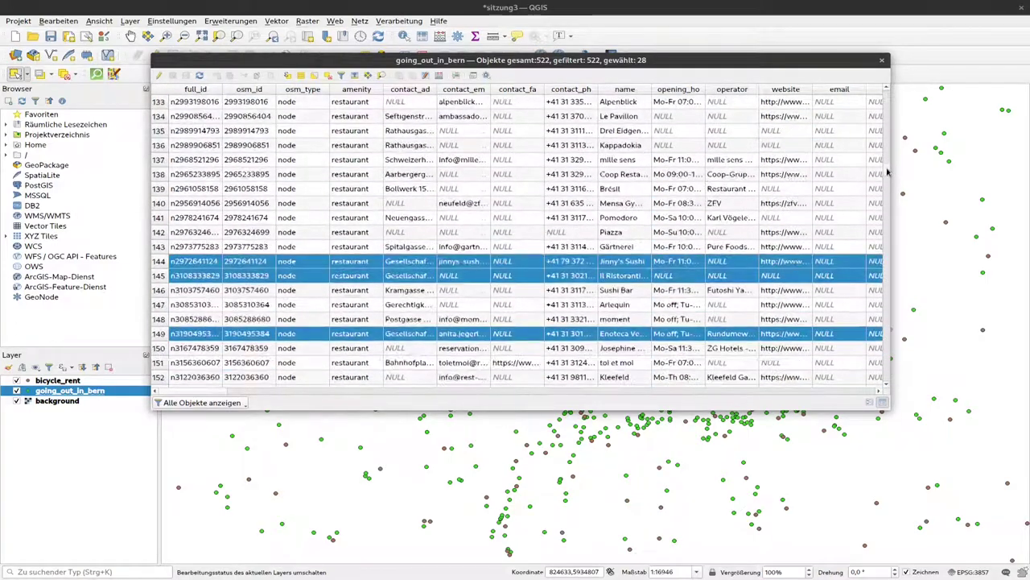
pyautogui.click(235, 402)
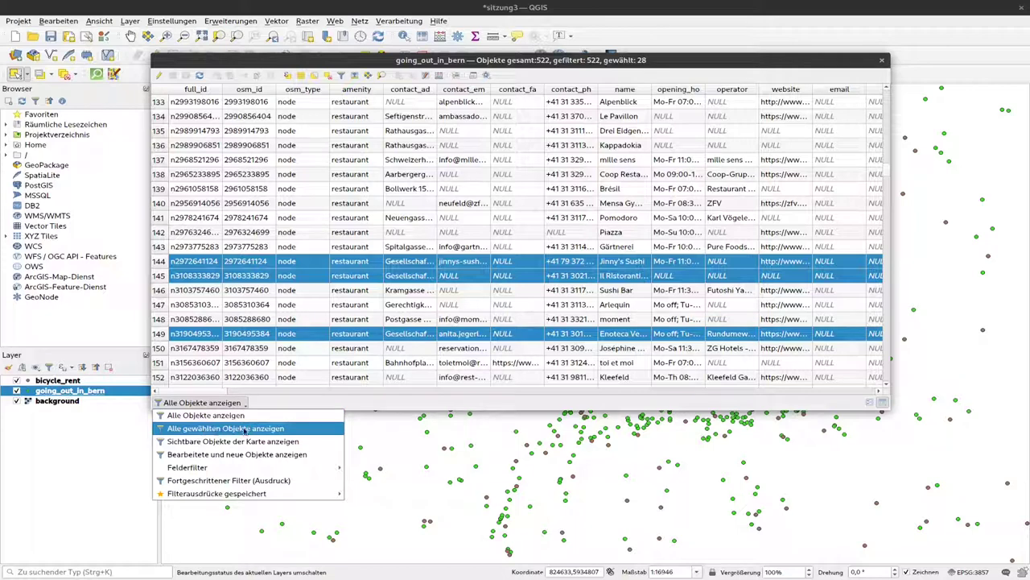
pyautogui.click(244, 430)
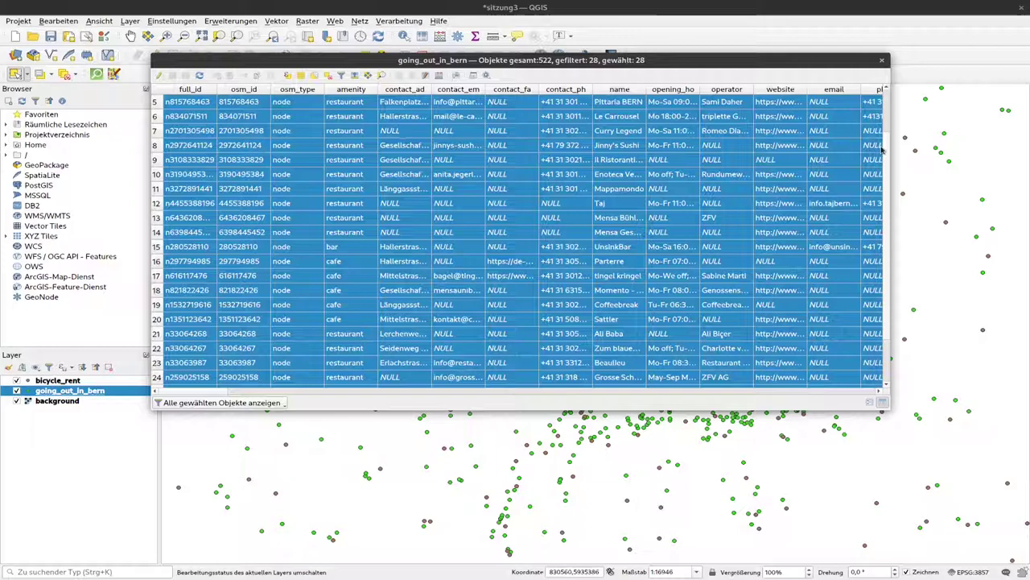
pyautogui.scroll(-2, 887, 238)
pyautogui.scroll(3, 895, 213)
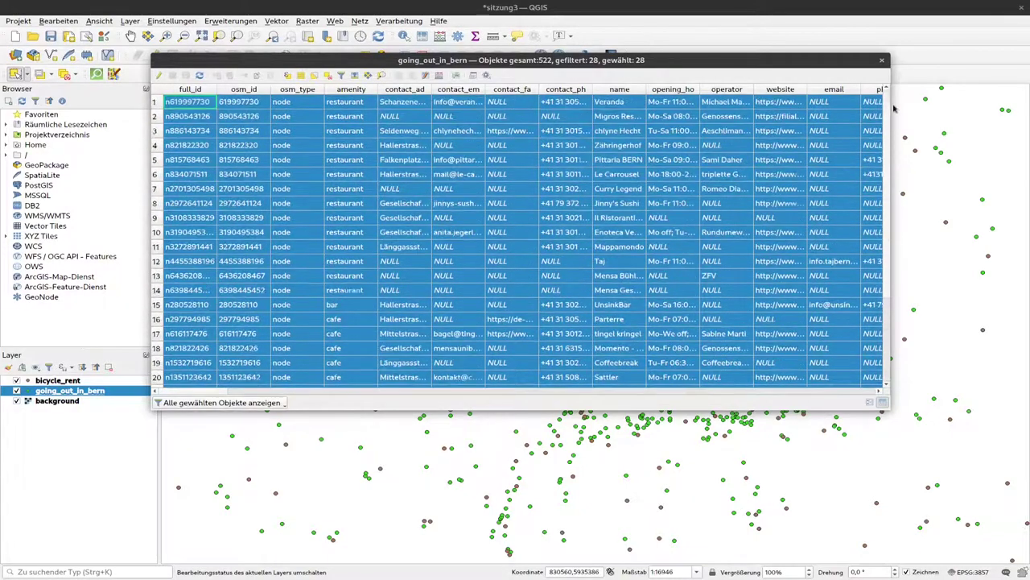
pyautogui.click(245, 405)
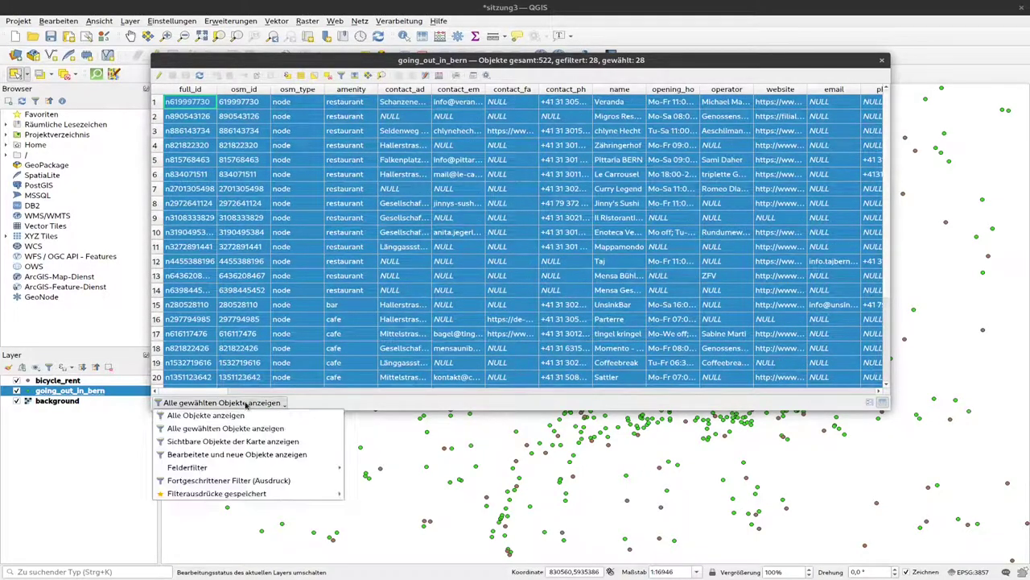
pyautogui.click(250, 417)
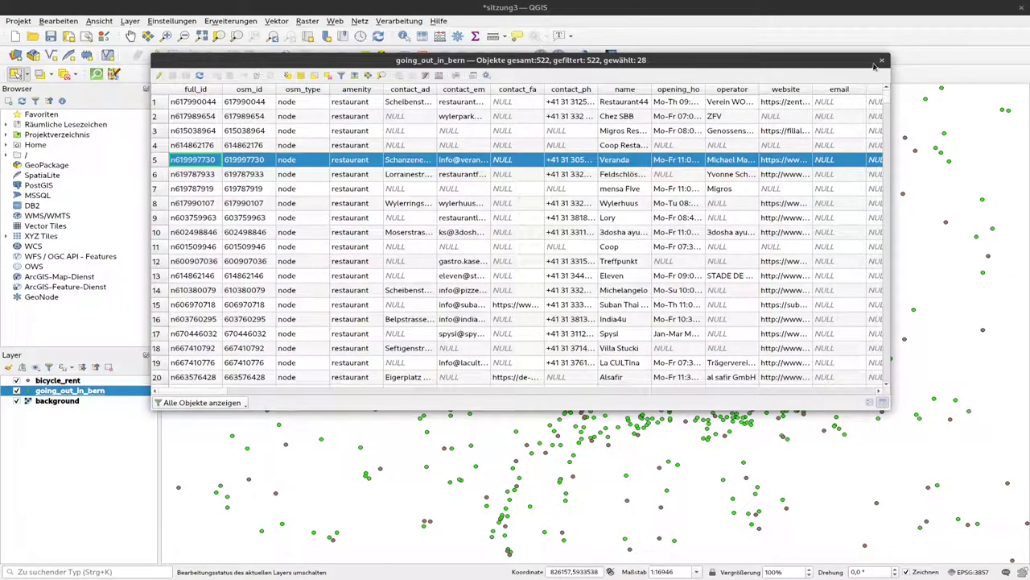
pyautogui.click(881, 61)
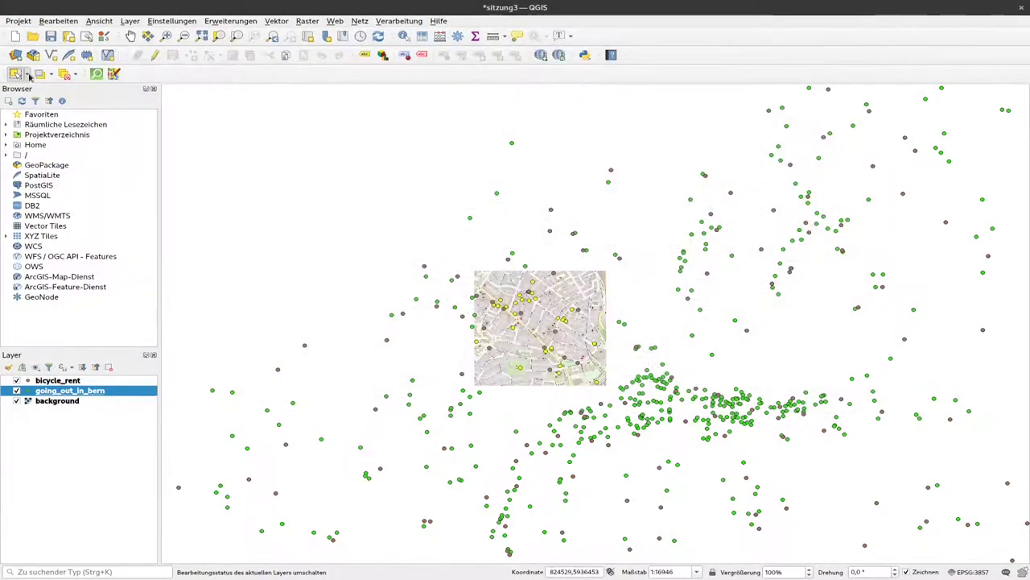
# Step: Switch to polygon selection and outline the area above and right of the basemap tile
pyautogui.click(27, 75)
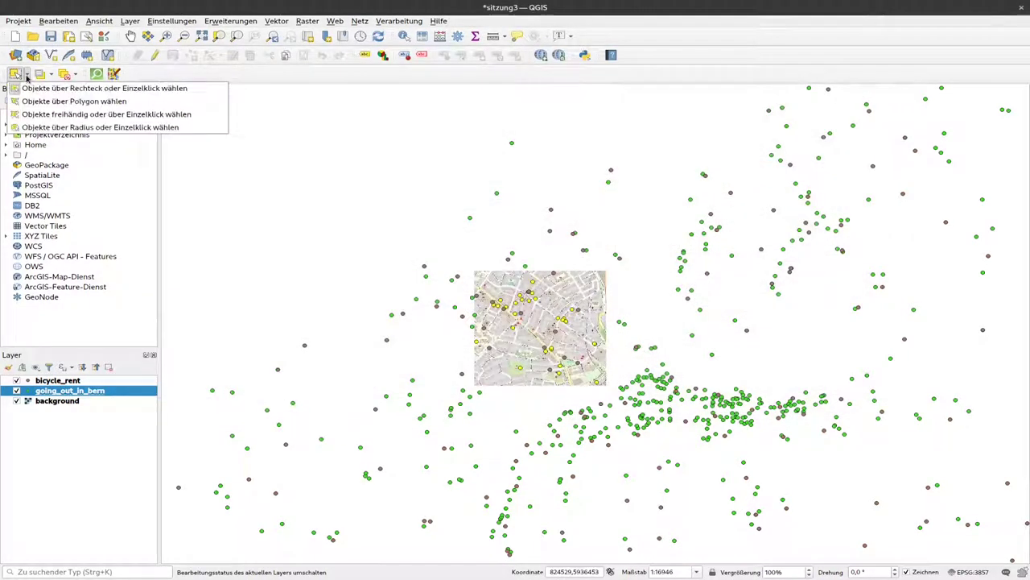
pyautogui.click(68, 102)
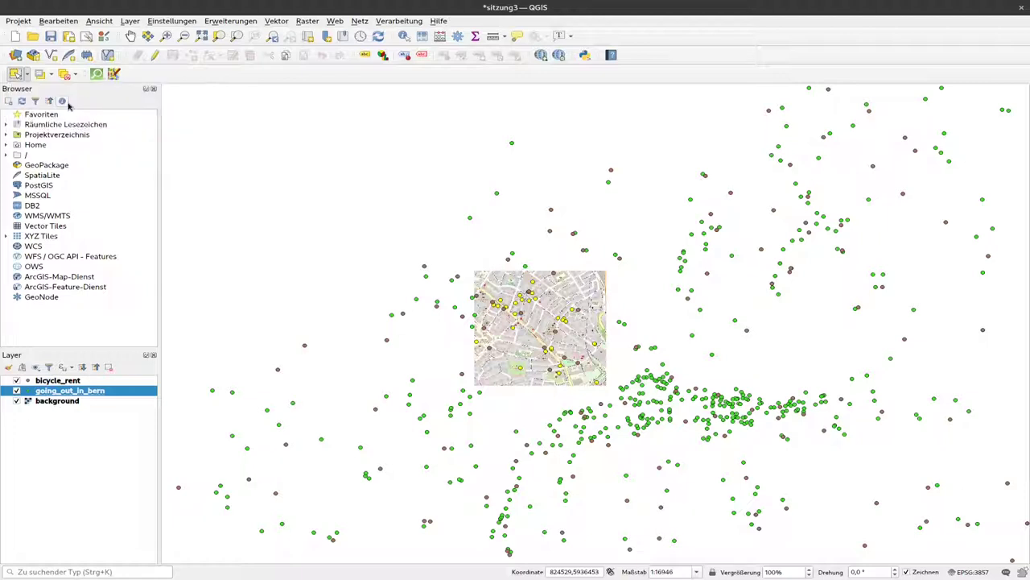
pyautogui.click(483, 237)
pyautogui.click(594, 220)
pyautogui.click(626, 237)
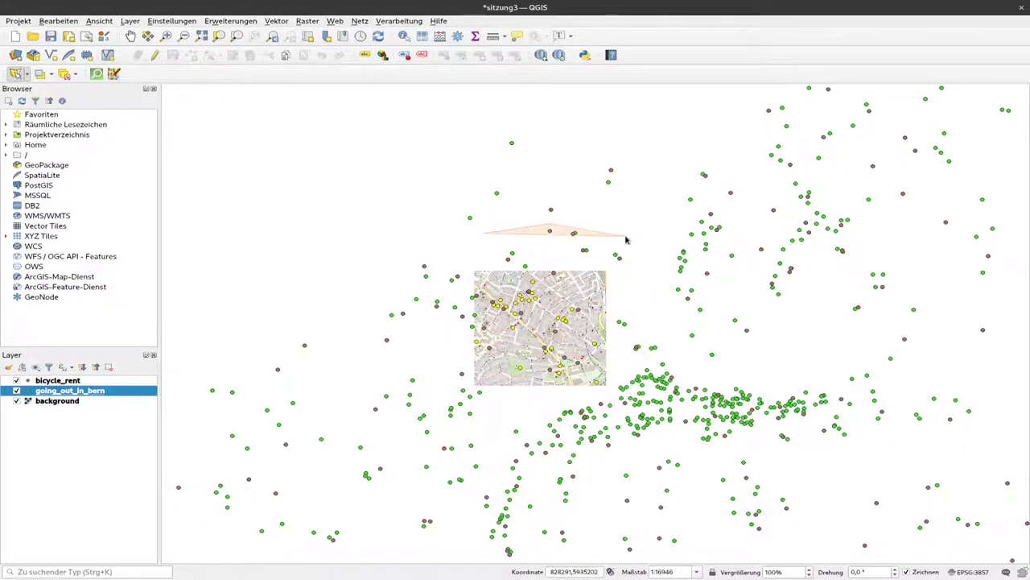
pyautogui.click(639, 282)
pyautogui.click(608, 388)
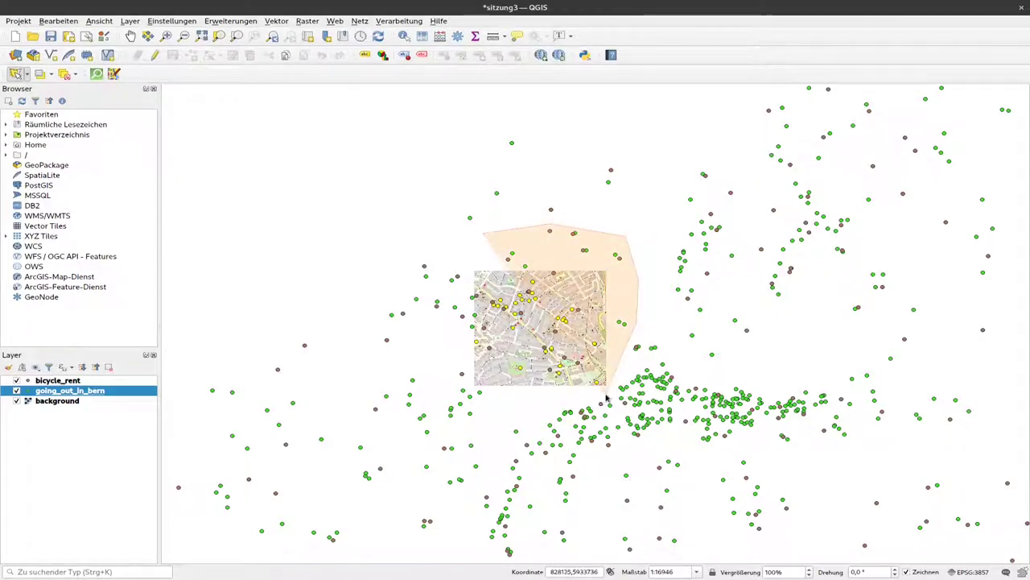
# Step: Extend the polygon west and southwest of the tile and close it, selecting 52 points
pyautogui.click(433, 427)
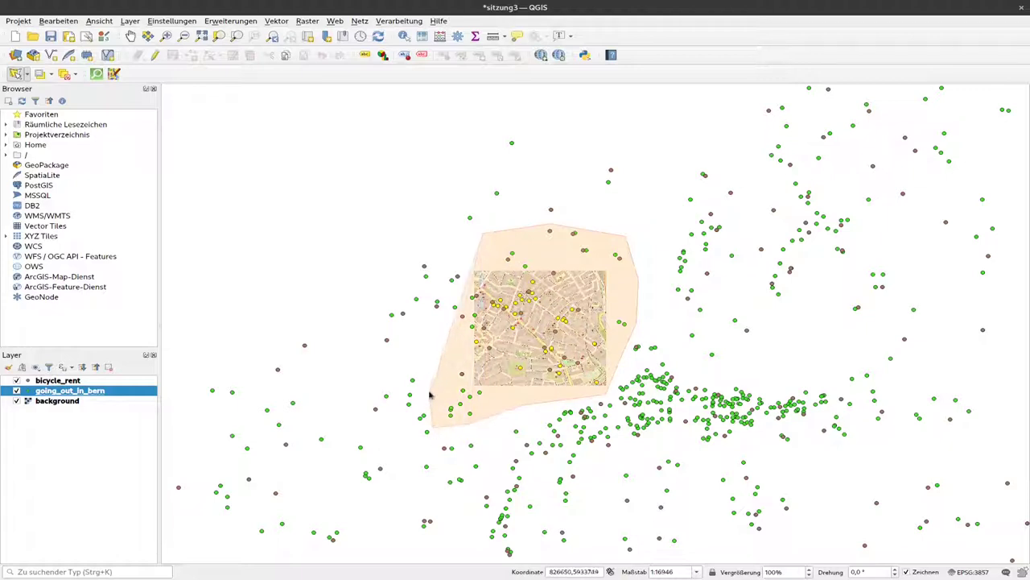
pyautogui.click(425, 334)
pyautogui.click(384, 352)
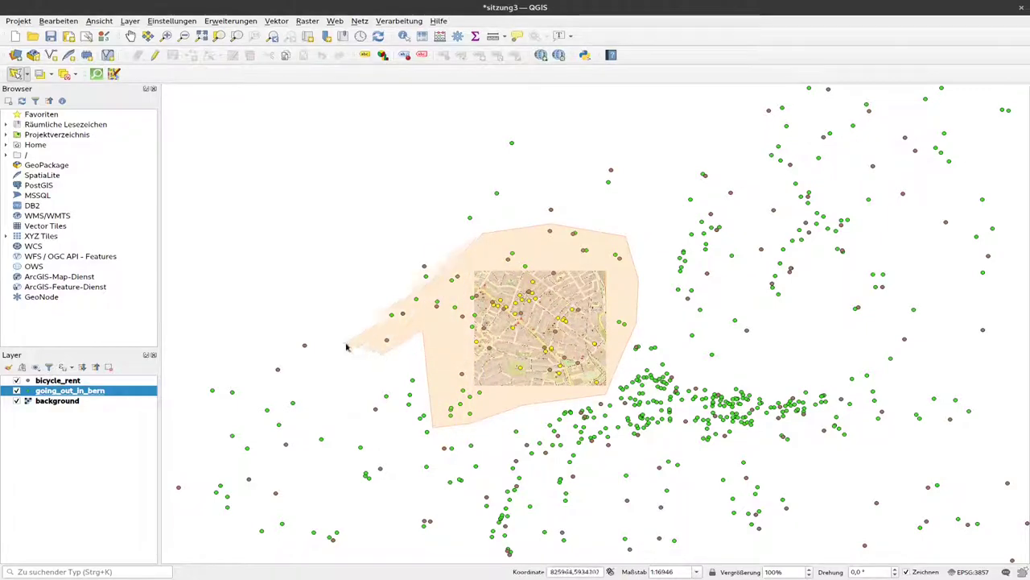
pyautogui.click(353, 306)
pyautogui.click(401, 208)
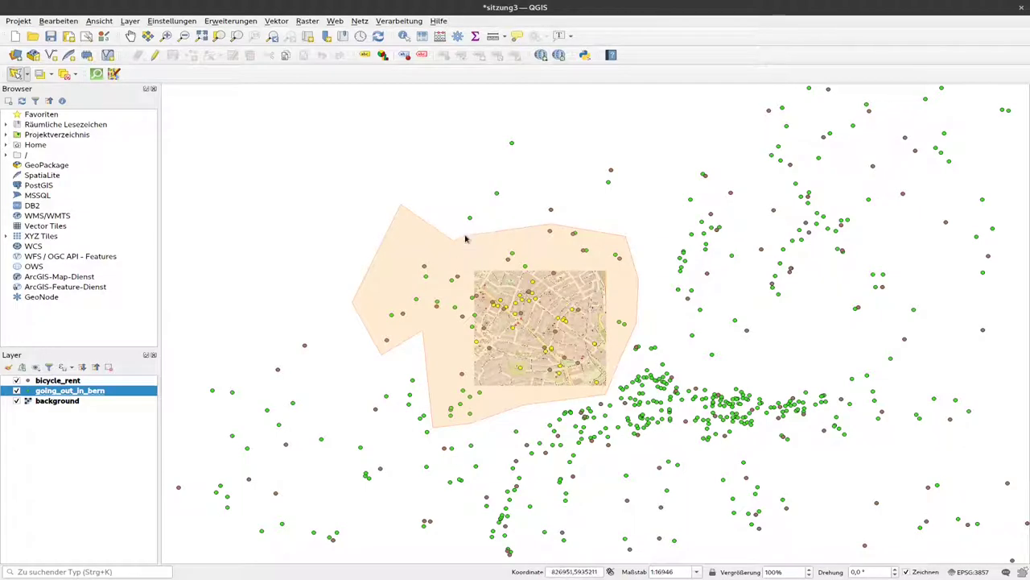
pyautogui.rightClick(464, 239)
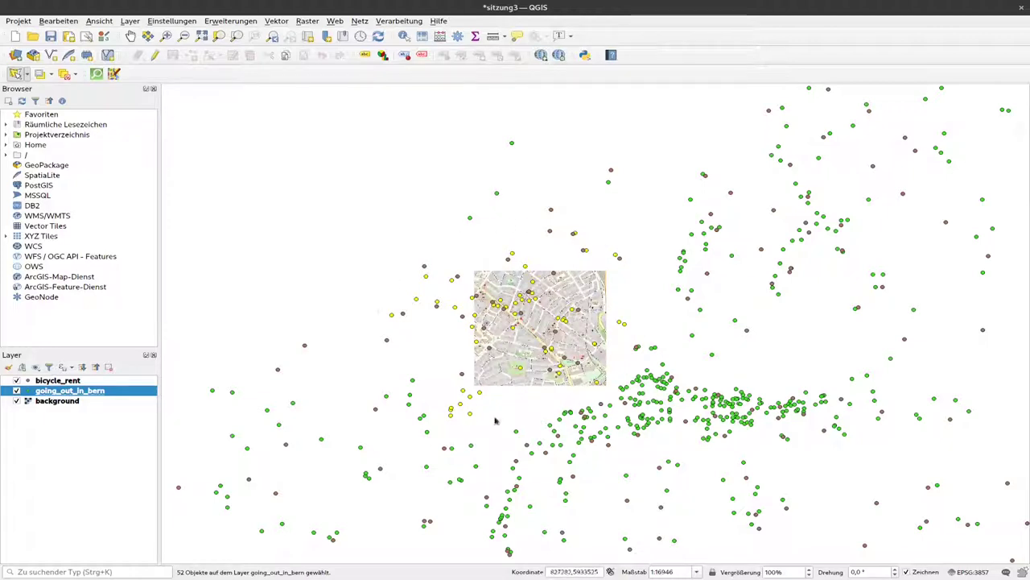
pyautogui.click(28, 74)
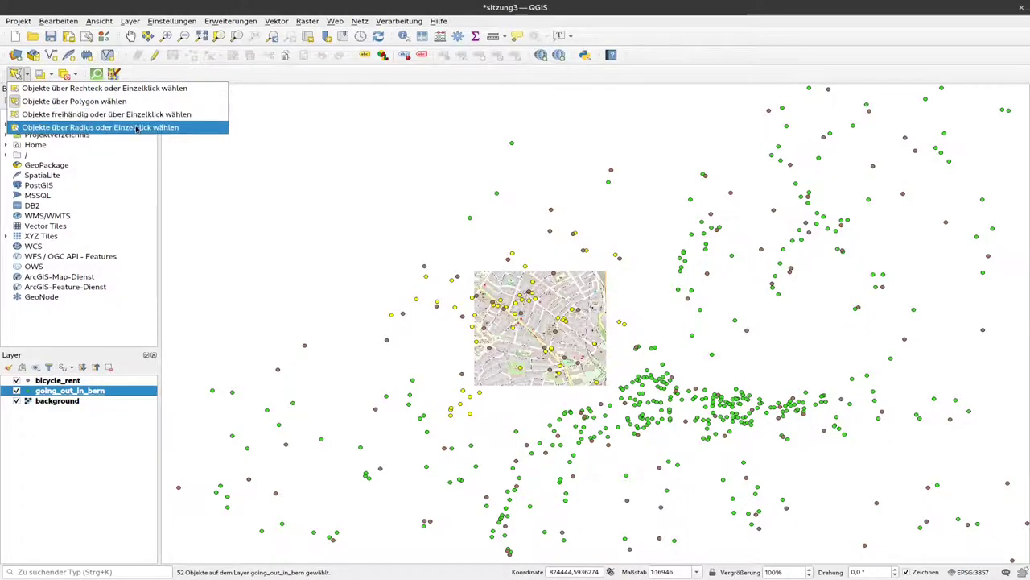
# Step: Choose Select Features by Radius as the selection mode
pyautogui.click(28, 75)
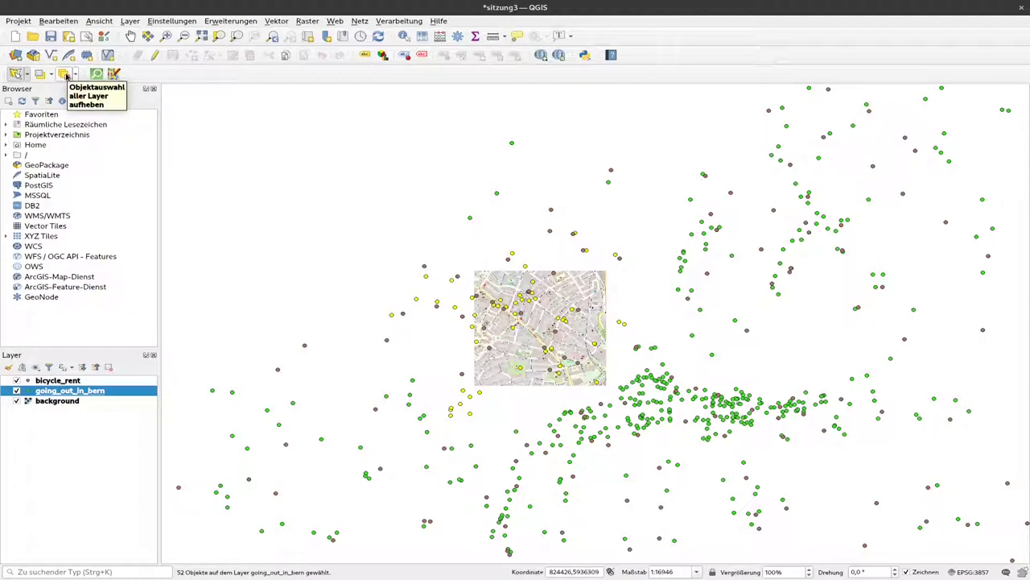
# Step: Clear the 52-point selection and open 'Objekte nach Wert wählen…' for going_out_in_bern
pyautogui.click(64, 74)
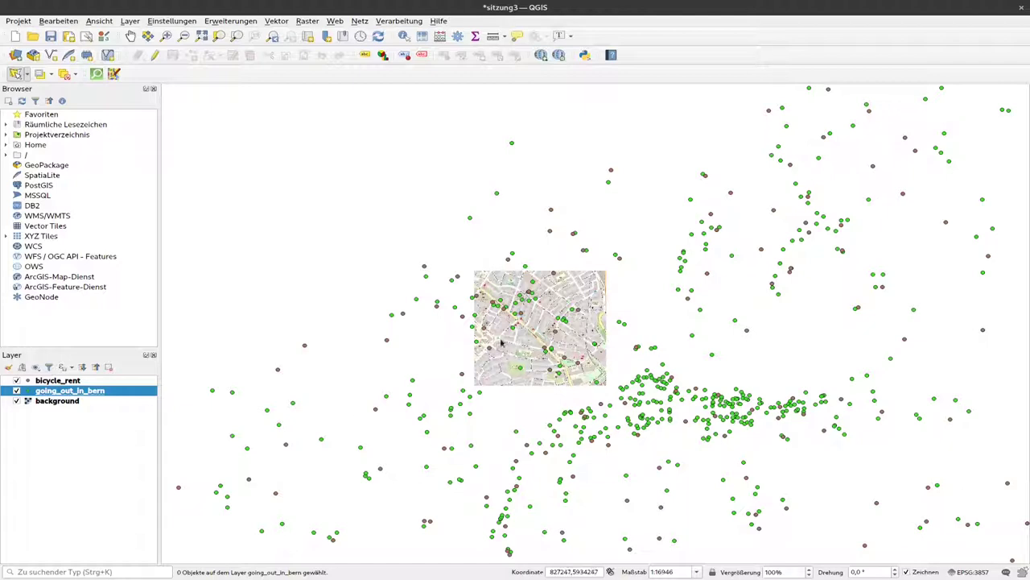
pyautogui.click(50, 75)
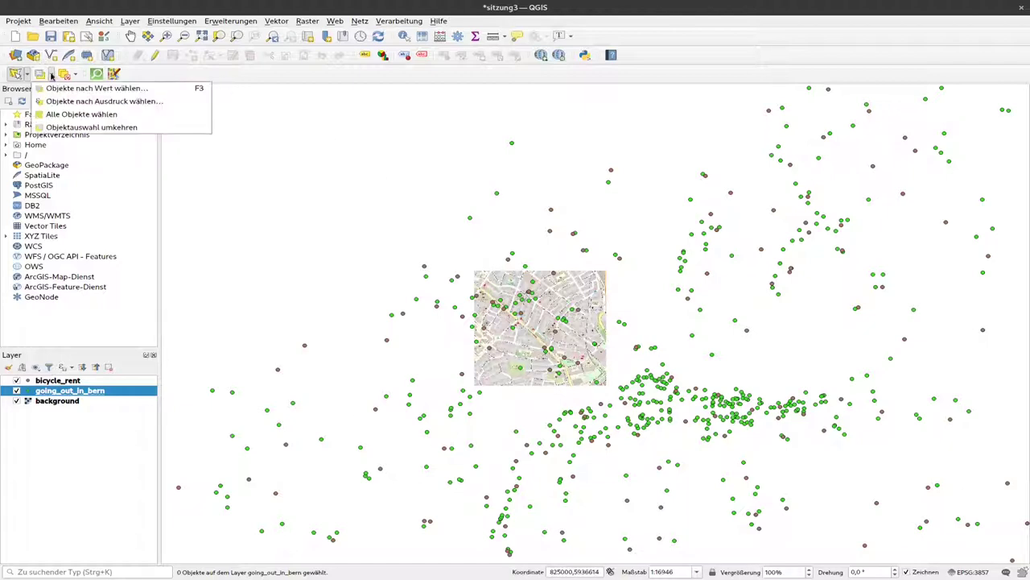
pyautogui.click(90, 89)
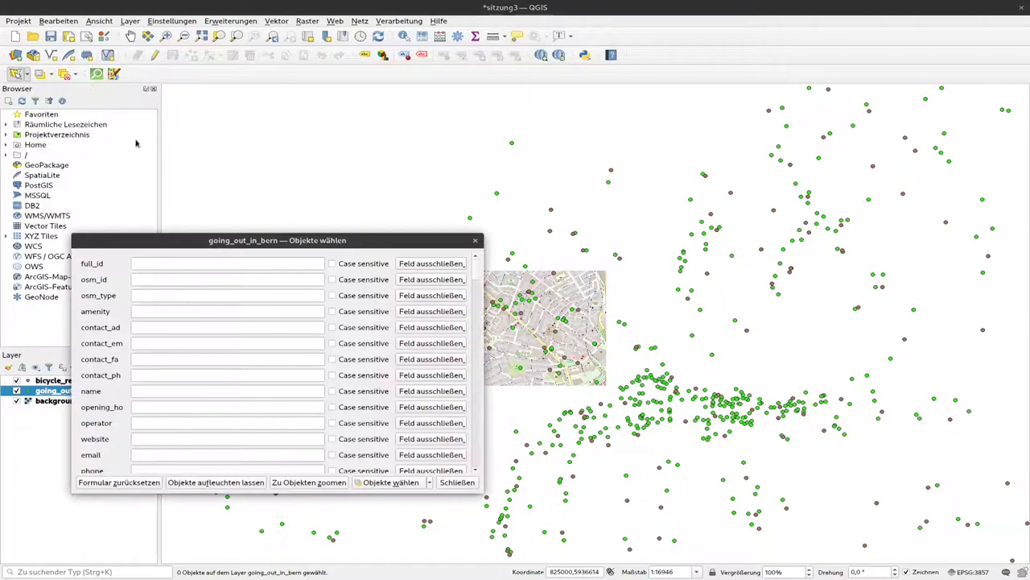
pyautogui.moveTo(252, 244); pyautogui.dragTo(514, 127)
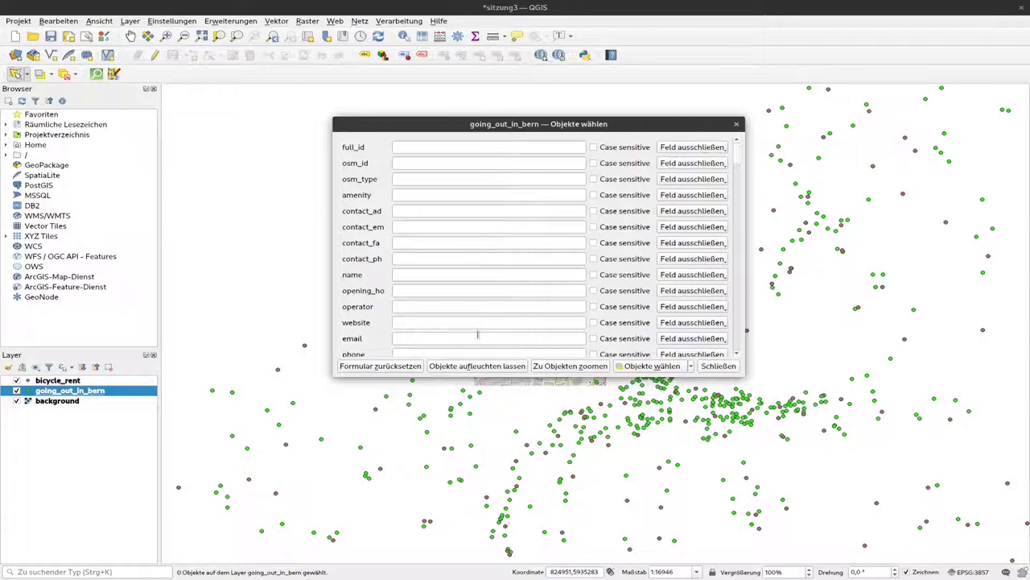
pyautogui.scroll(-5, 737, 164)
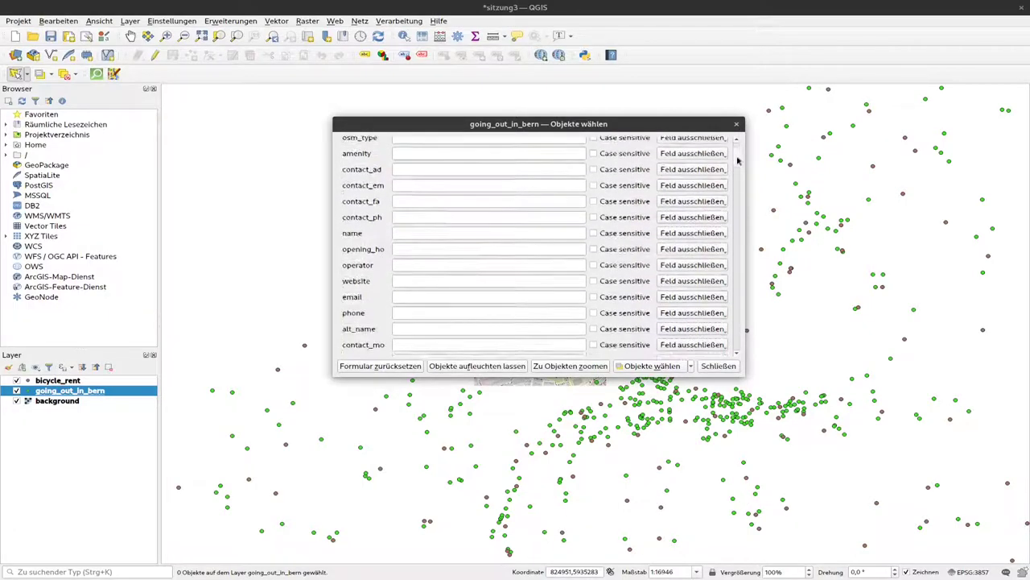
pyautogui.moveTo(737, 164)
pyautogui.mouseDown()
pyautogui.moveTo(734, 328)
pyautogui.moveTo(733, 144)
pyautogui.mouseUp()
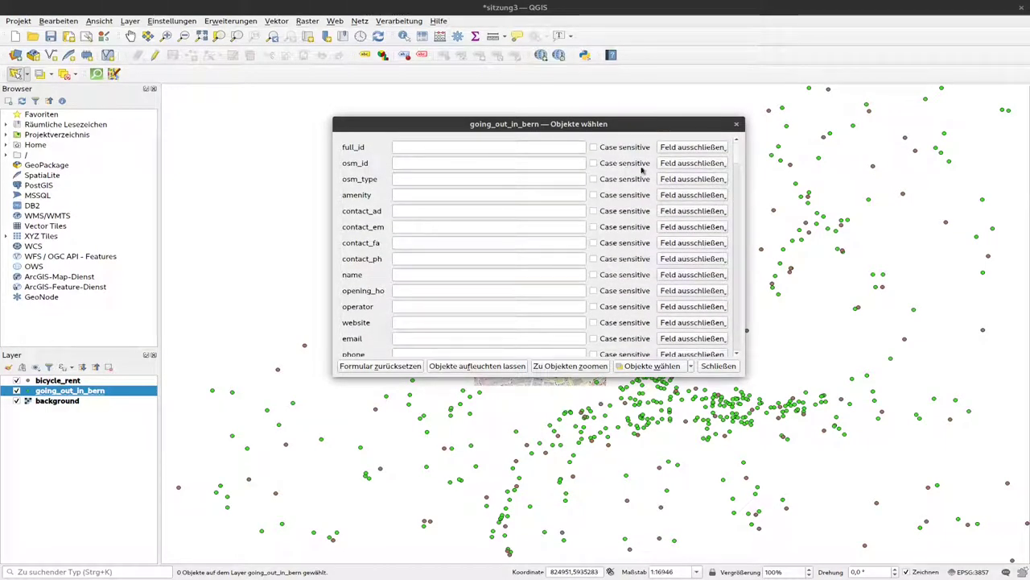
pyautogui.click(720, 165)
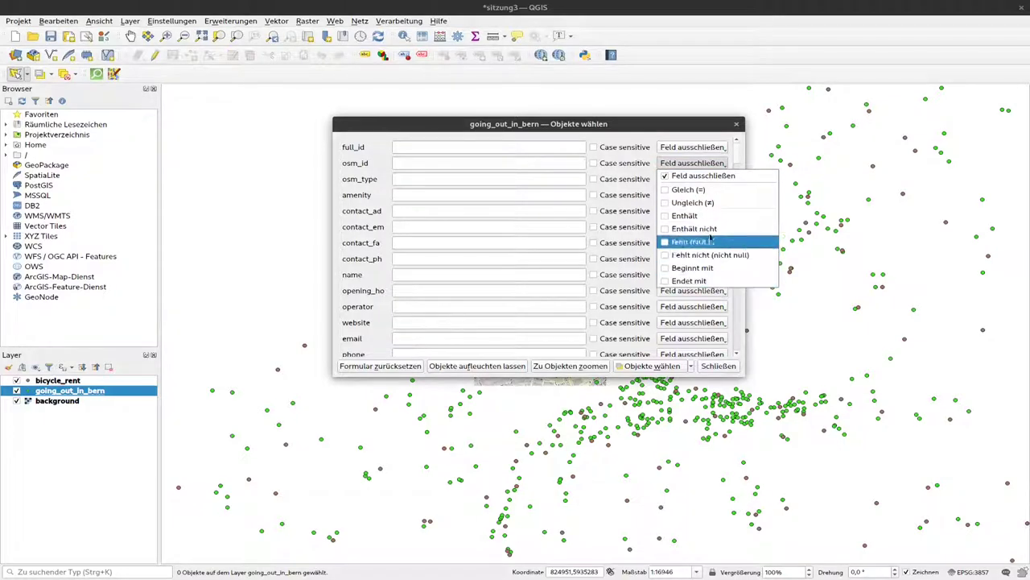
pyautogui.click(678, 128)
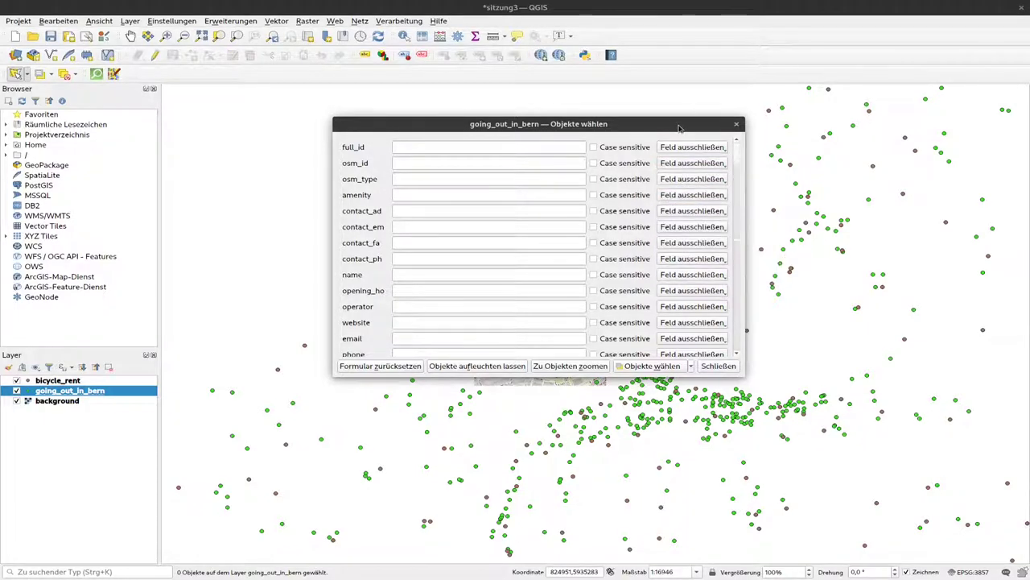
pyautogui.click(412, 194)
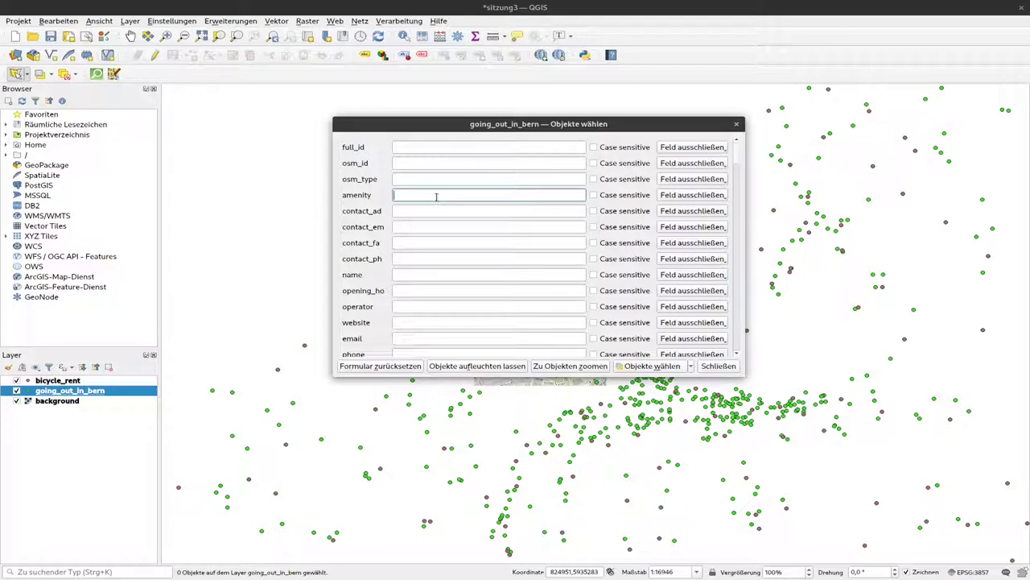
# Step: Set the amenity value to 'bar' with the Enthält match and move the form upper left
pyautogui.write('b')
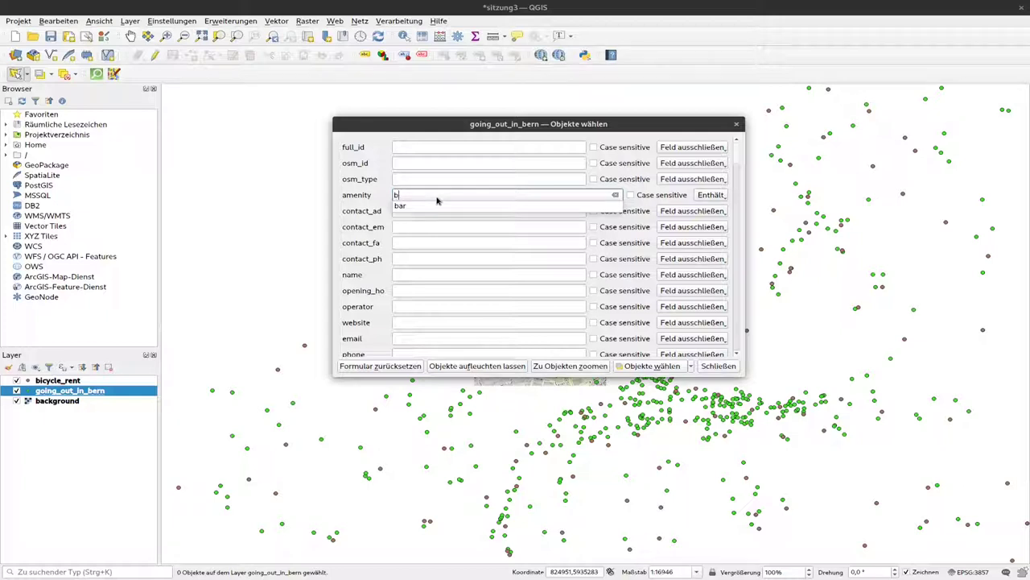
pyautogui.press('BackSpace')
pyautogui.write('r')
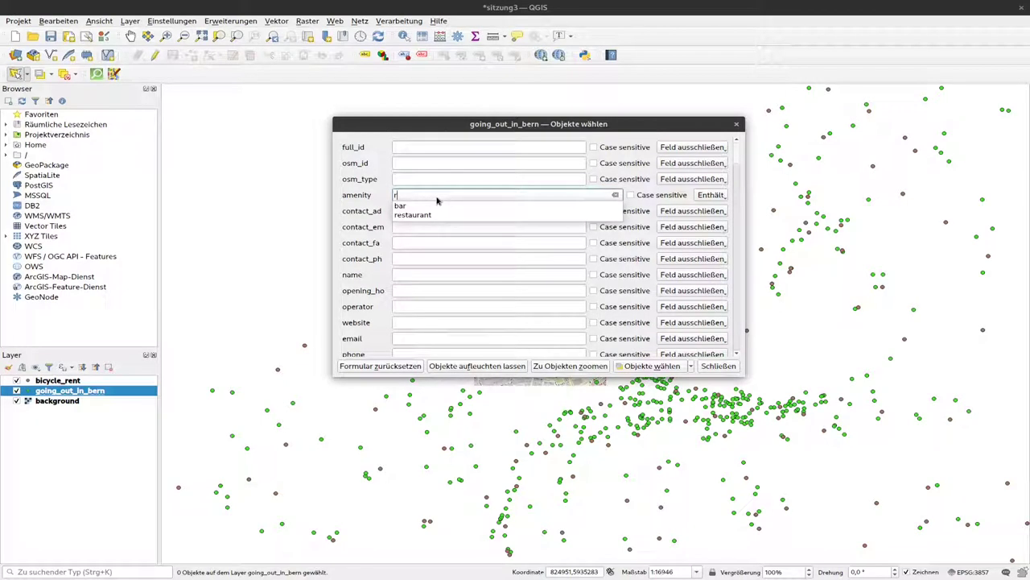
pyautogui.press('BackSpace')
pyautogui.write('b')
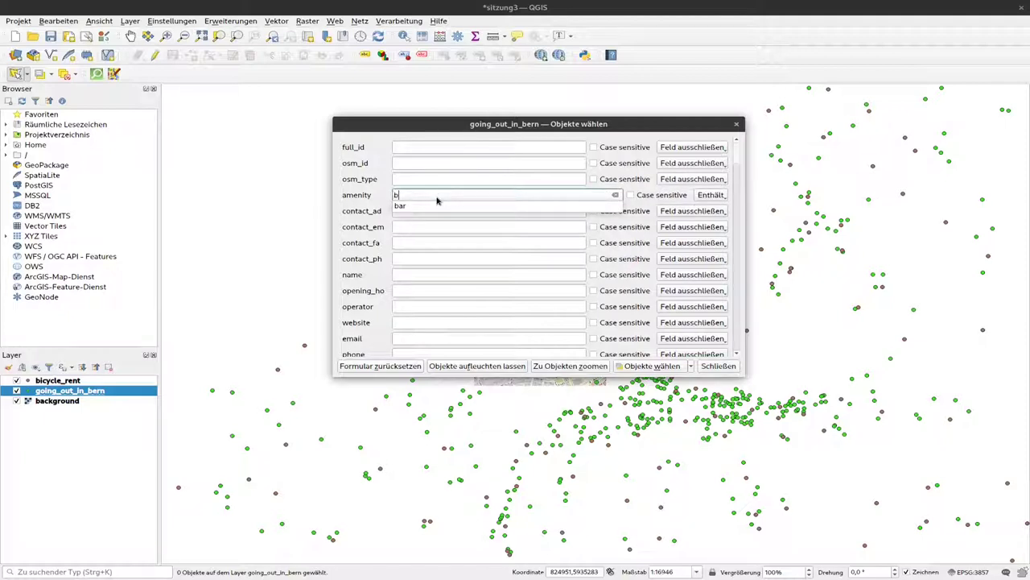
pyautogui.click(414, 205)
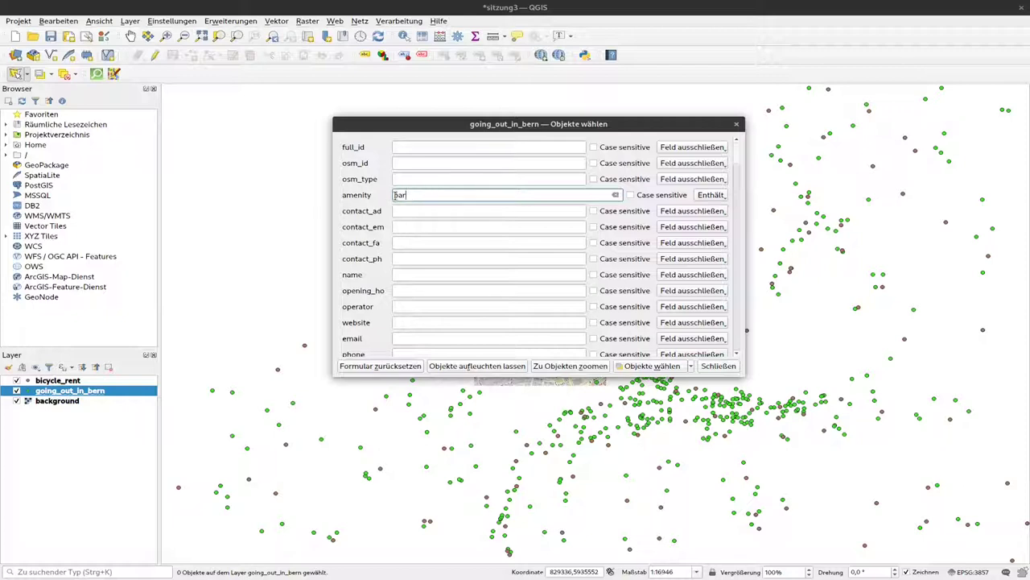
pyautogui.press('BackSpace')
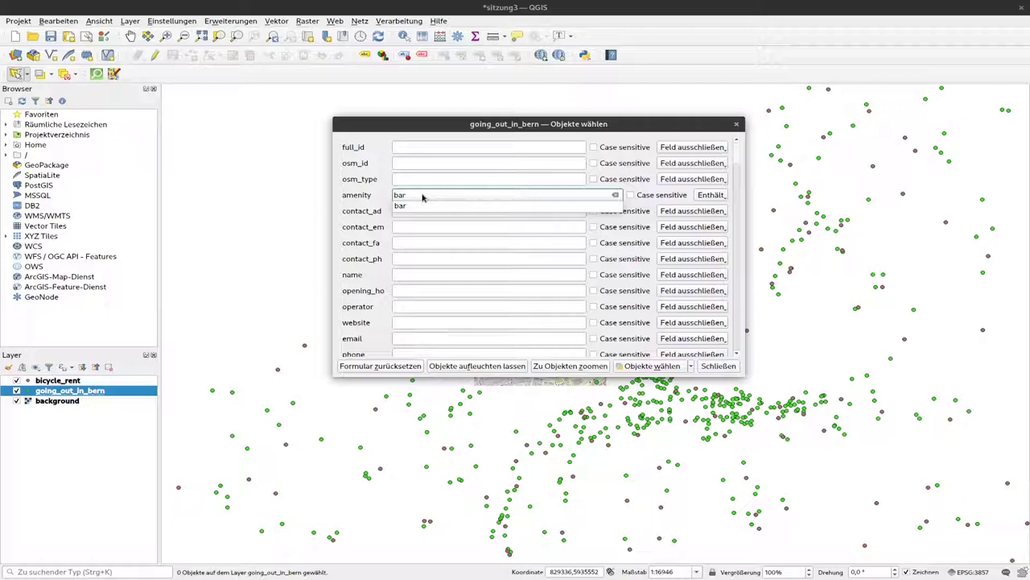
pyautogui.write('r')
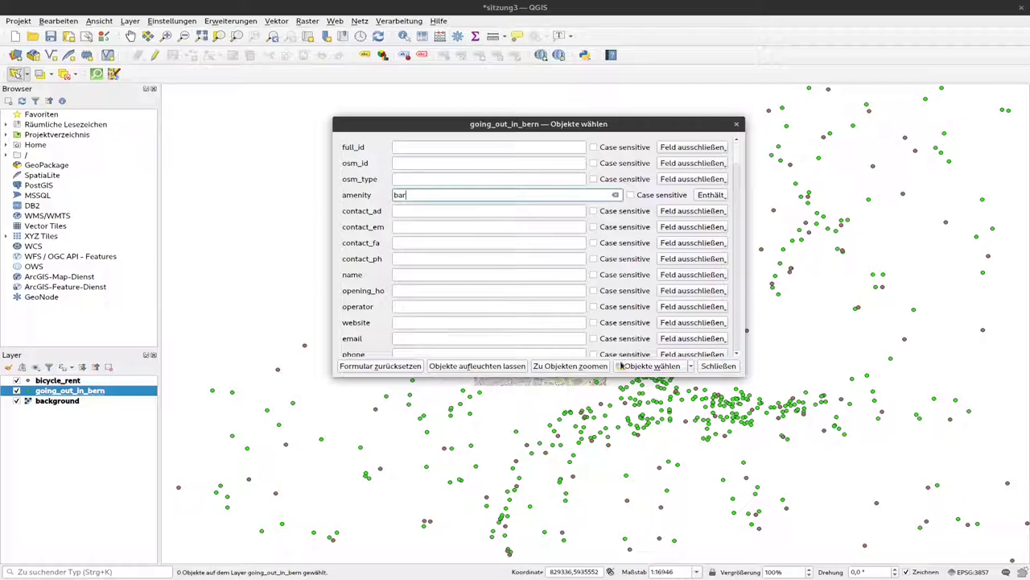
pyautogui.moveTo(561, 127); pyautogui.dragTo(265, 68)
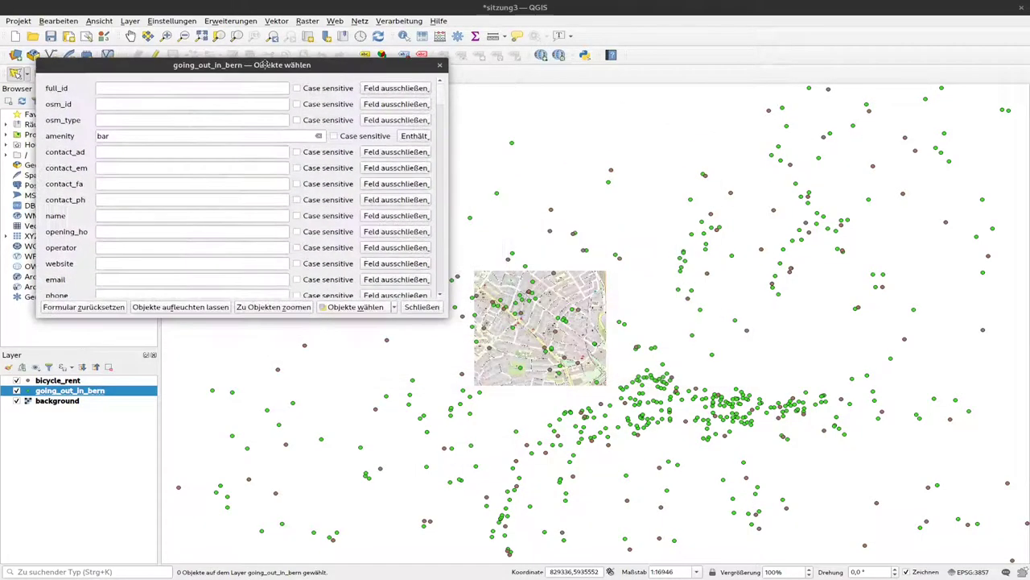
# Step: Flash and zoom to the matching bar points, then select all 55 of them
pyautogui.click(201, 307)
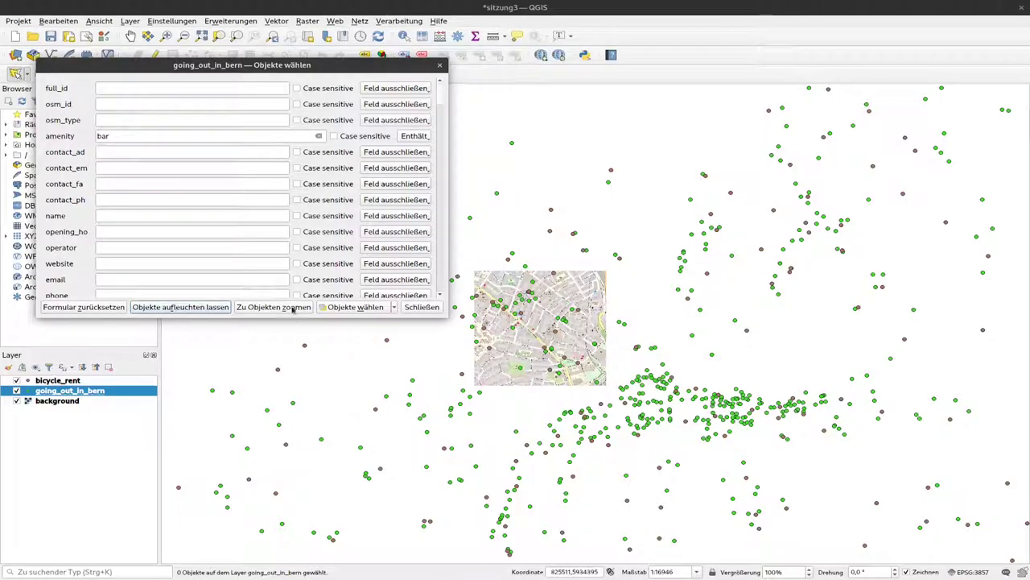
pyautogui.click(291, 309)
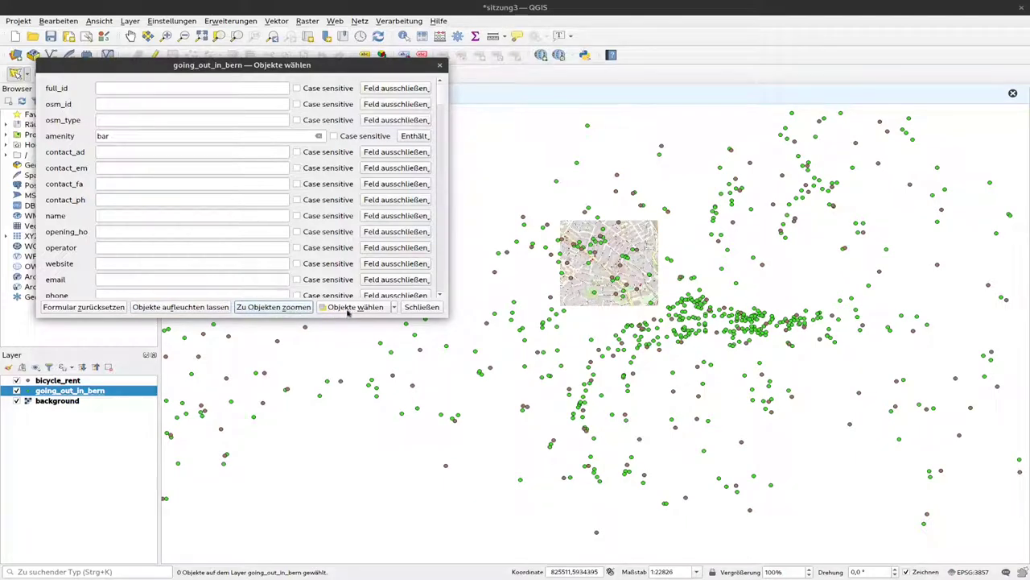
pyautogui.click(393, 308)
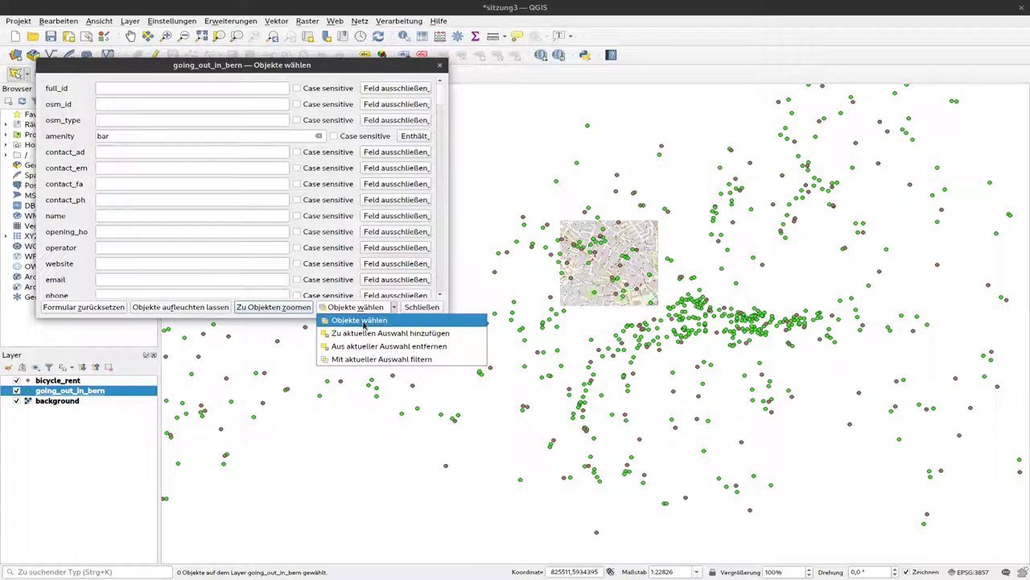
pyautogui.click(363, 321)
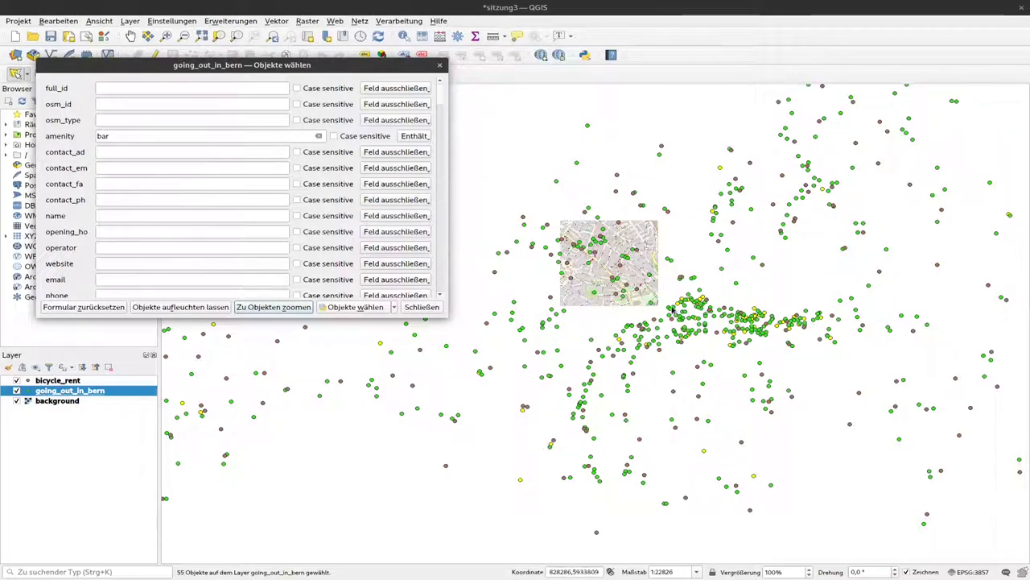
# Step: Close the select-by-value form, keeping the 55 bar points selected
pyautogui.click(424, 309)
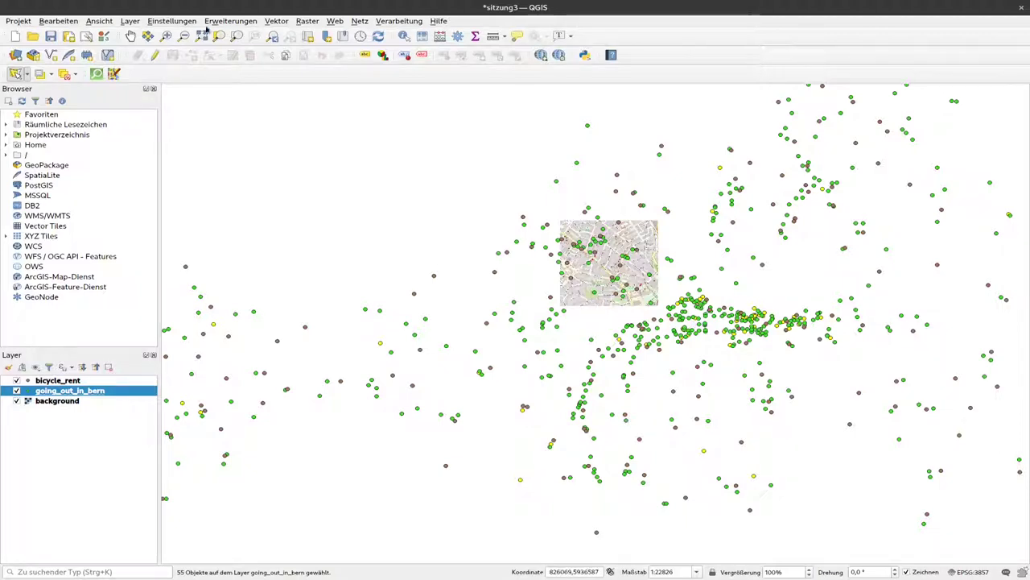
pyautogui.click(26, 21)
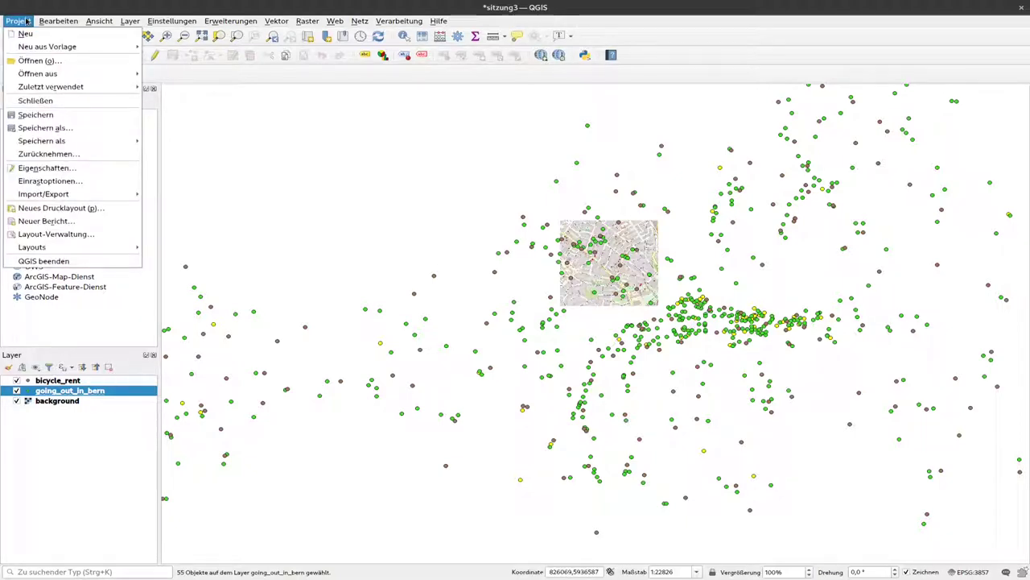
pyautogui.click(26, 21)
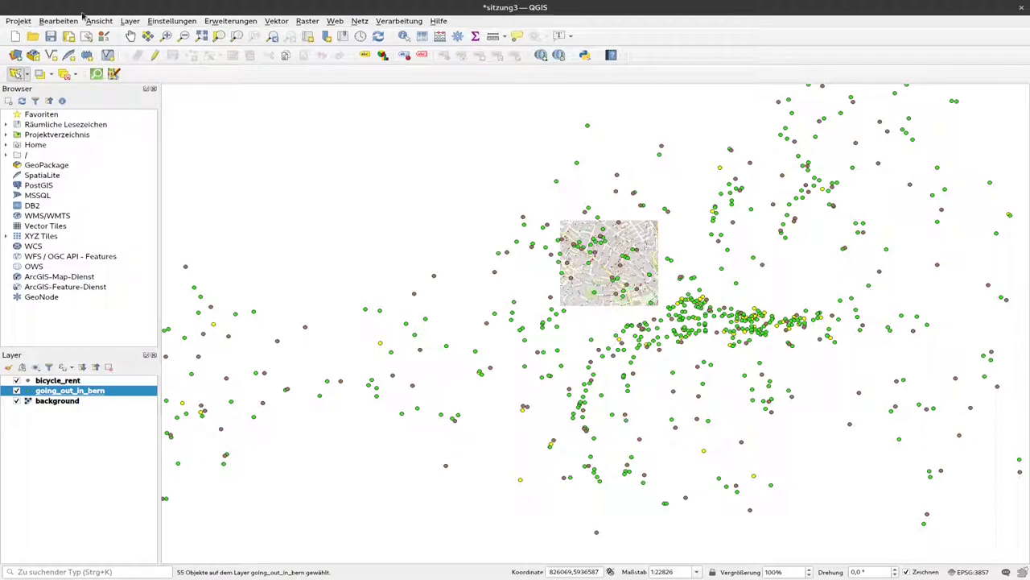
# Step: Export going_out_in_bern via Exportieren > 'Gewählte Objekte speichern als…' for selected features only
pyautogui.rightClick(75, 395)
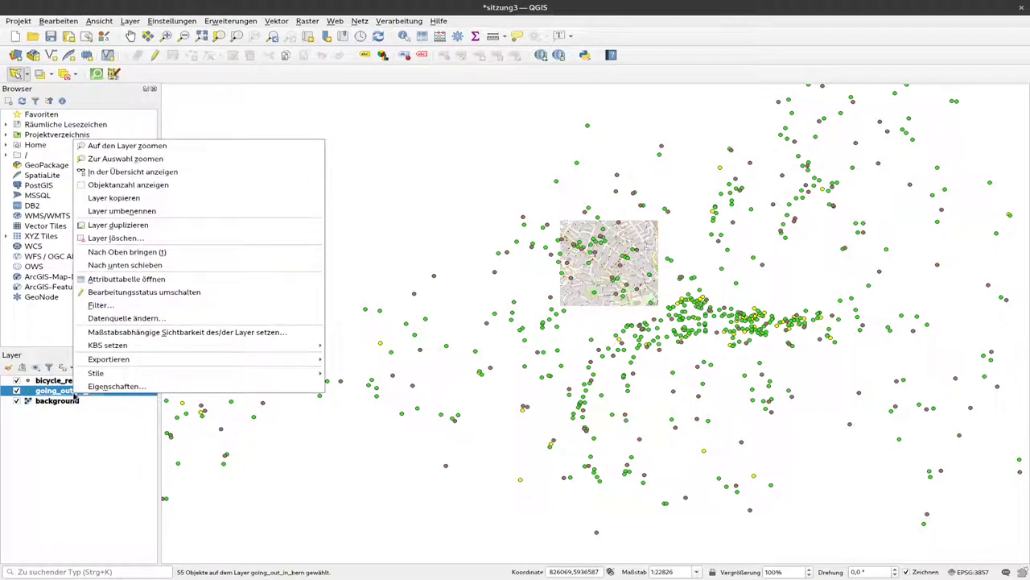
pyautogui.moveTo(237, 368)
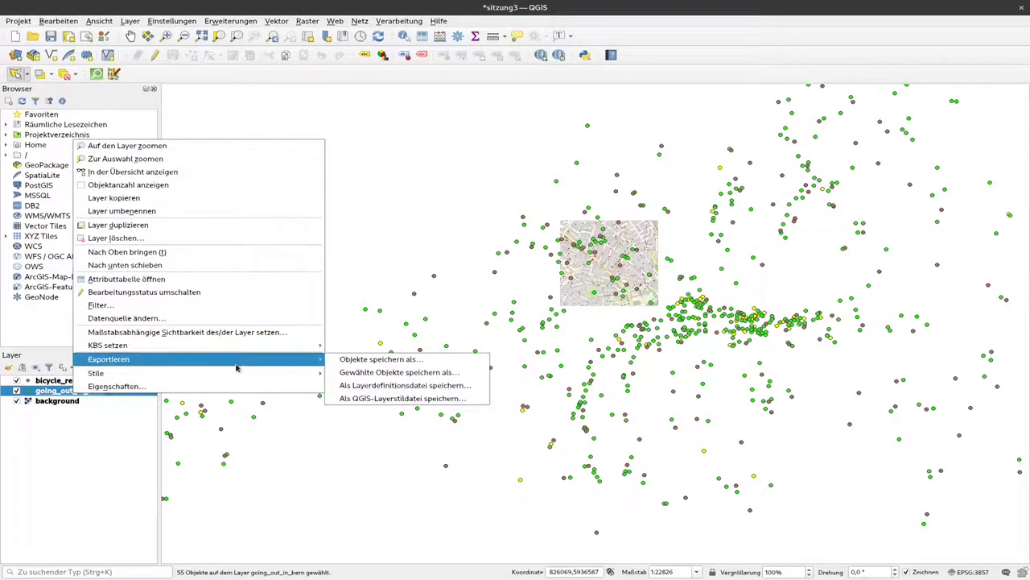
pyautogui.click(413, 373)
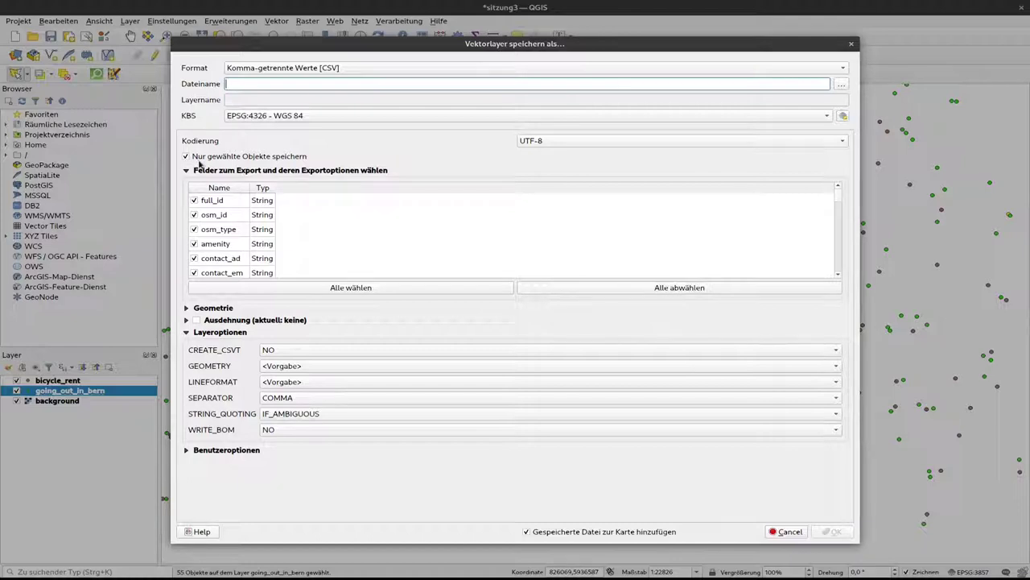
pyautogui.click(392, 68)
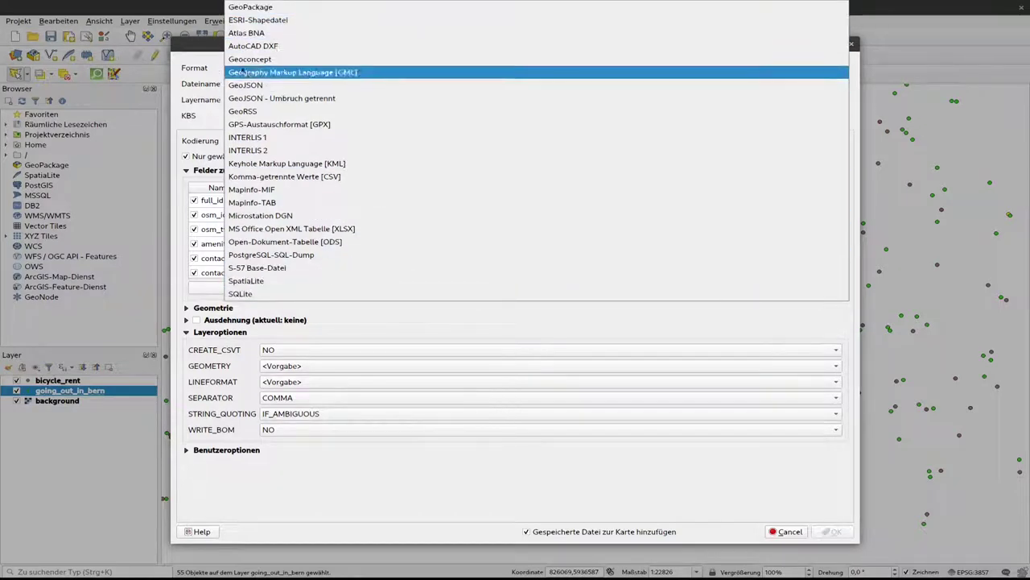
pyautogui.click(208, 52)
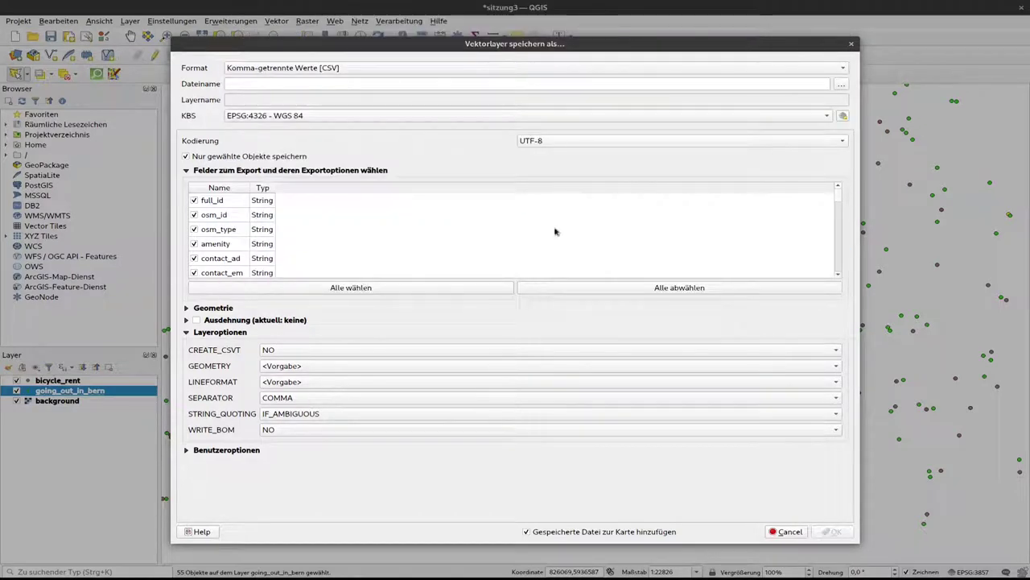